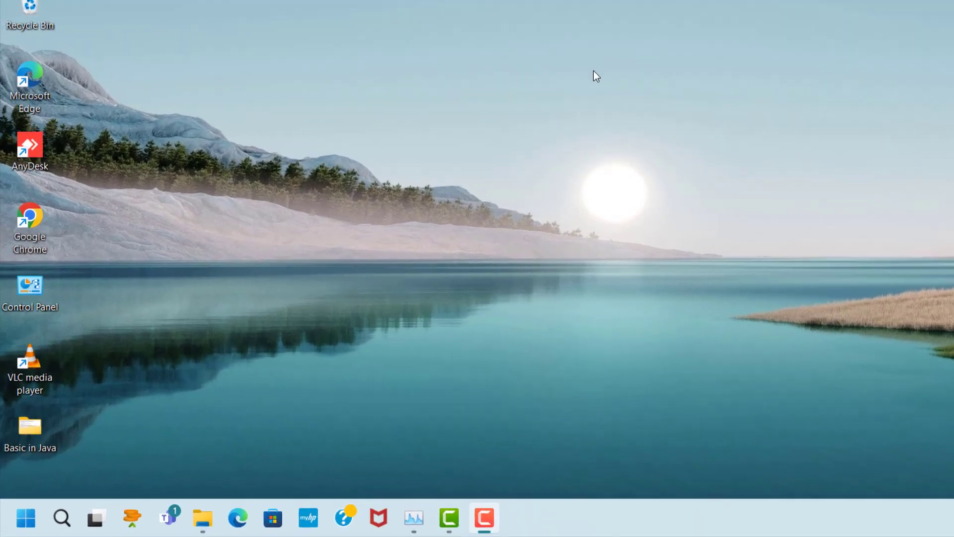
# Open the roaming application data folder by running %appdata%.
pyautogui.press('super+r')
pyautogui.write('%a')
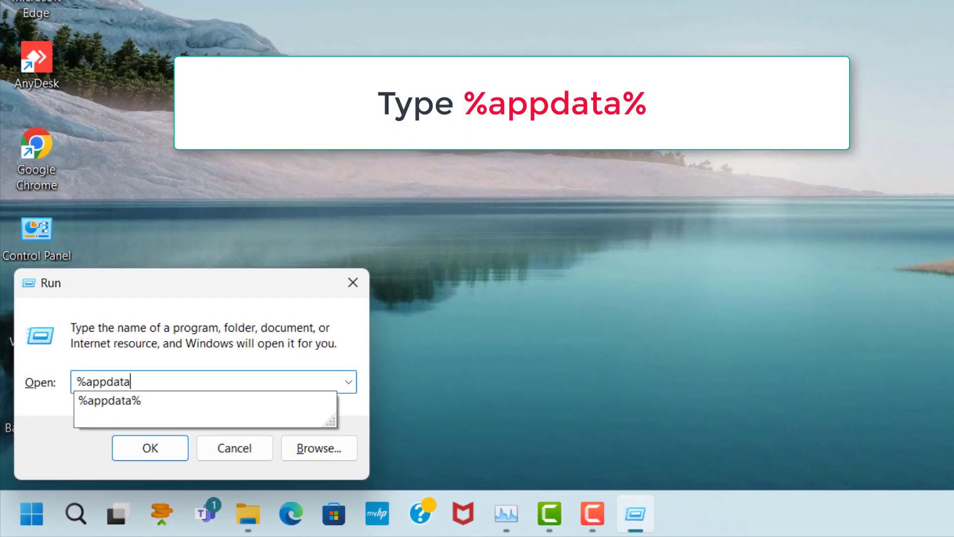
pyautogui.write('ppdata%')
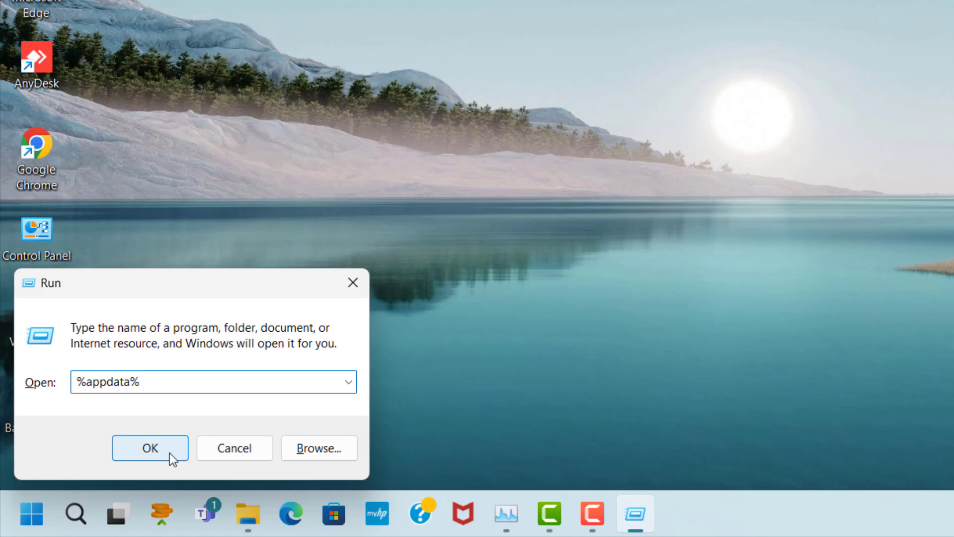
pyautogui.click(169, 452)
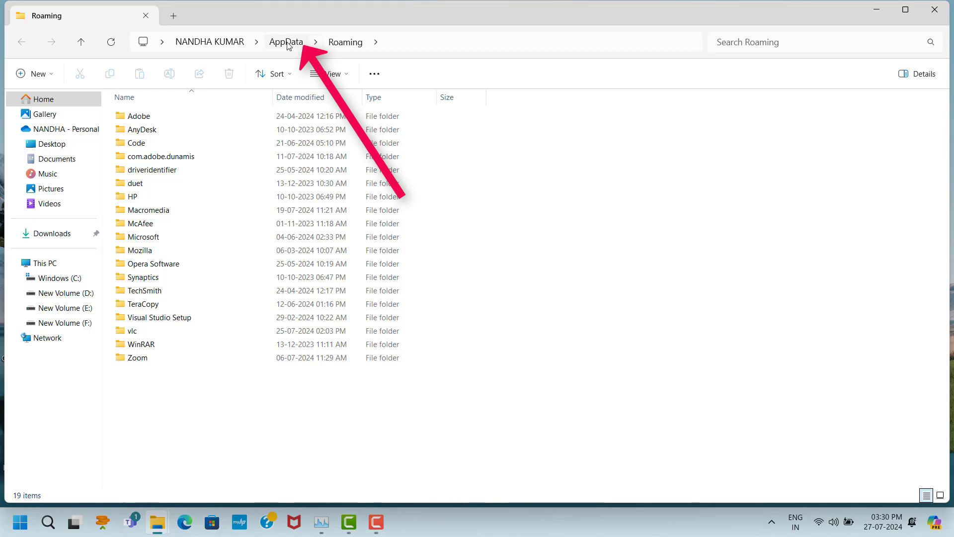
# Go up to the AppData folder and open the Temp folder inside Local.
pyautogui.click(278, 42)
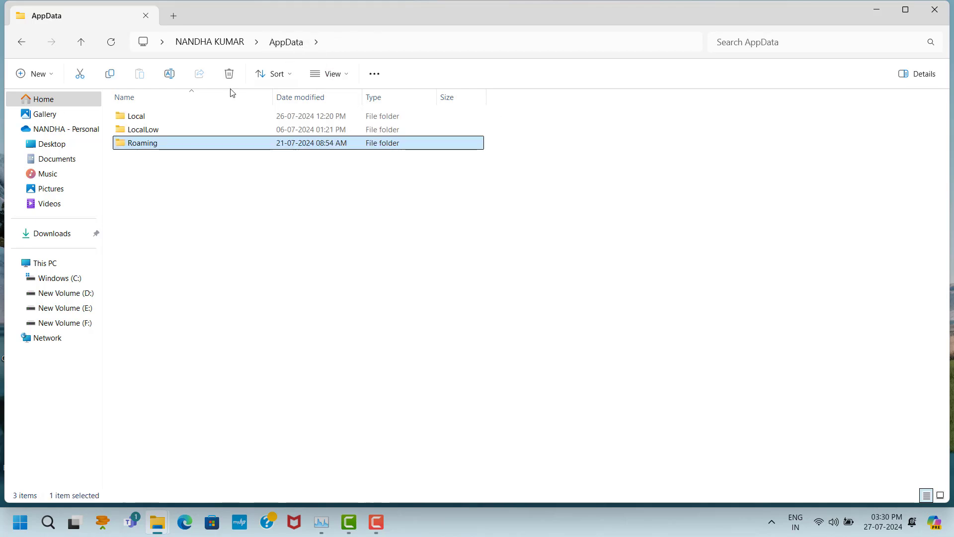
pyautogui.click(177, 116)
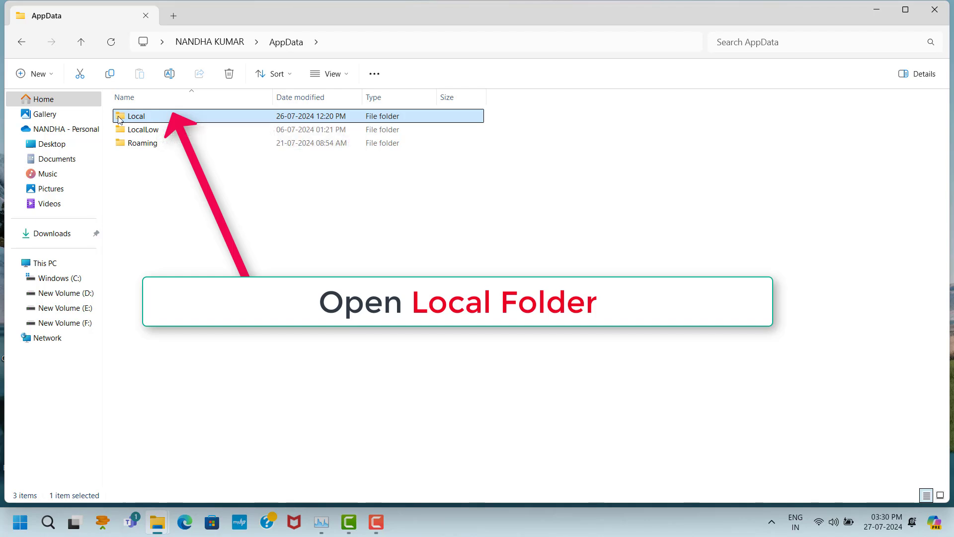
pyautogui.doubleClick(153, 119)
pyautogui.scroll(-1, 147, 456)
pyautogui.click(148, 442)
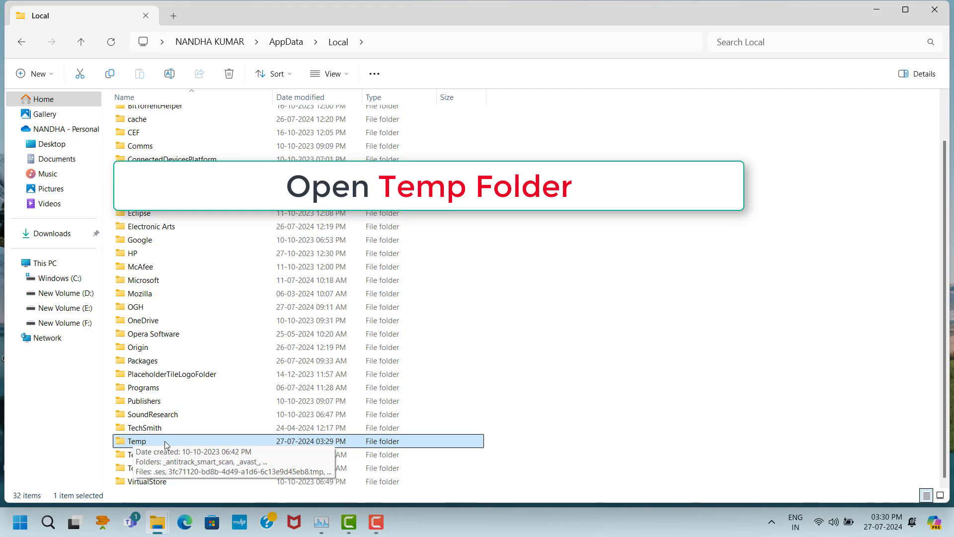
pyautogui.doubleClick(134, 441)
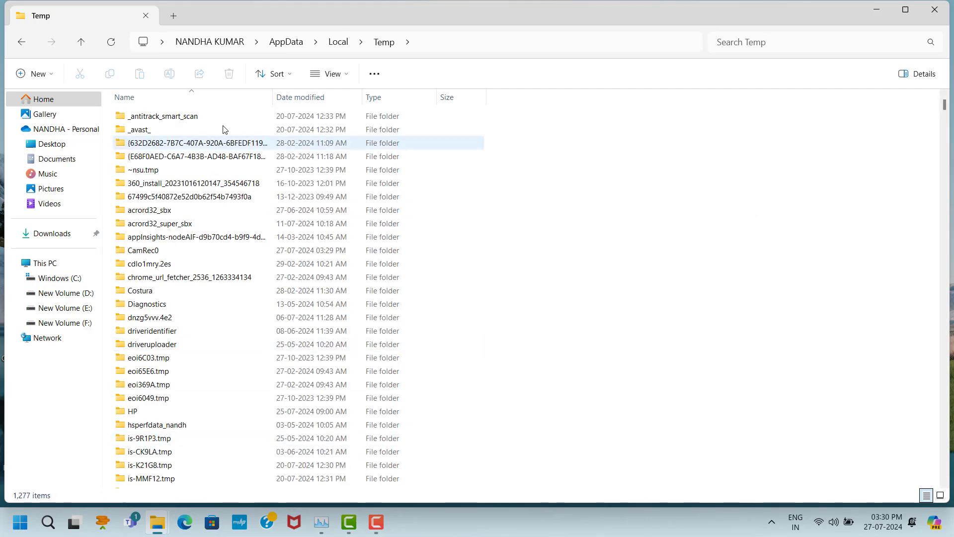
# Select everything in the Local Temp folder and bring up the available actions for deleting it.
pyautogui.click(227, 113)
pyautogui.hotkey('ctrl', 'a')
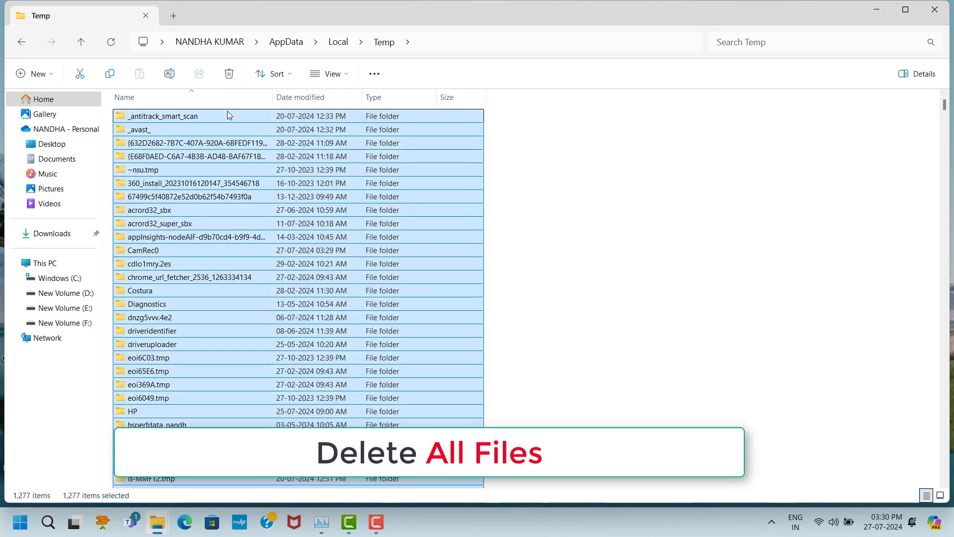
pyautogui.rightClick(228, 113)
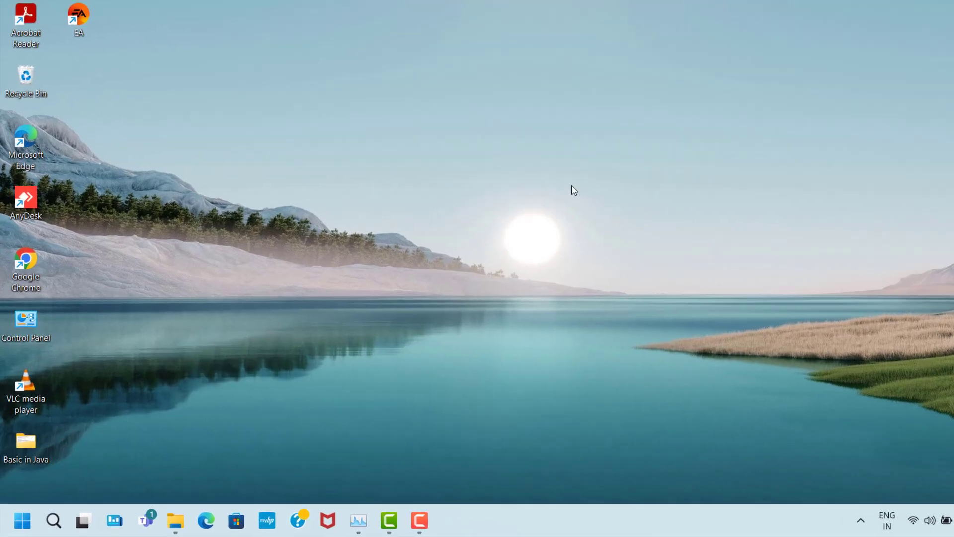
# Open the Windows Temp folder by running temp.
pyautogui.press('super+r')
pyautogui.write('tem')
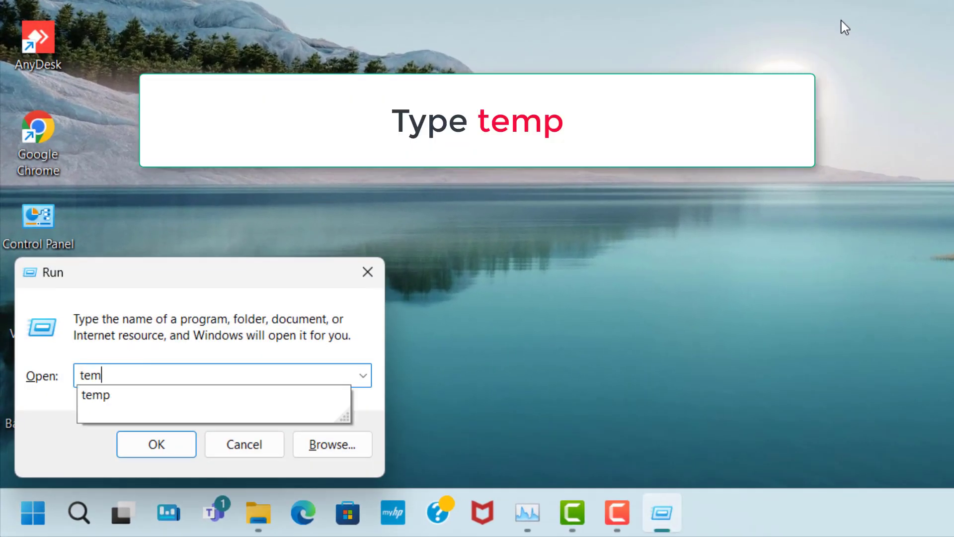
pyautogui.write('p')
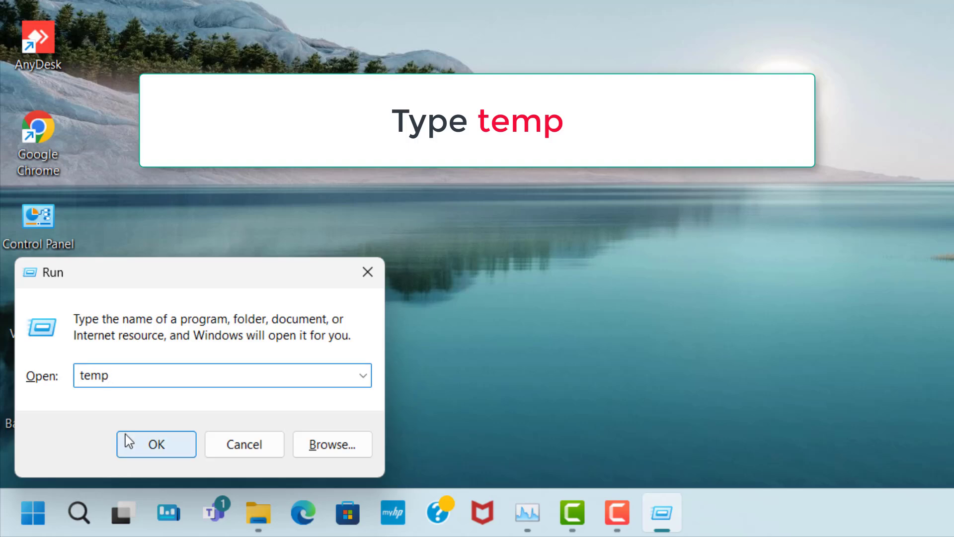
pyautogui.click(161, 442)
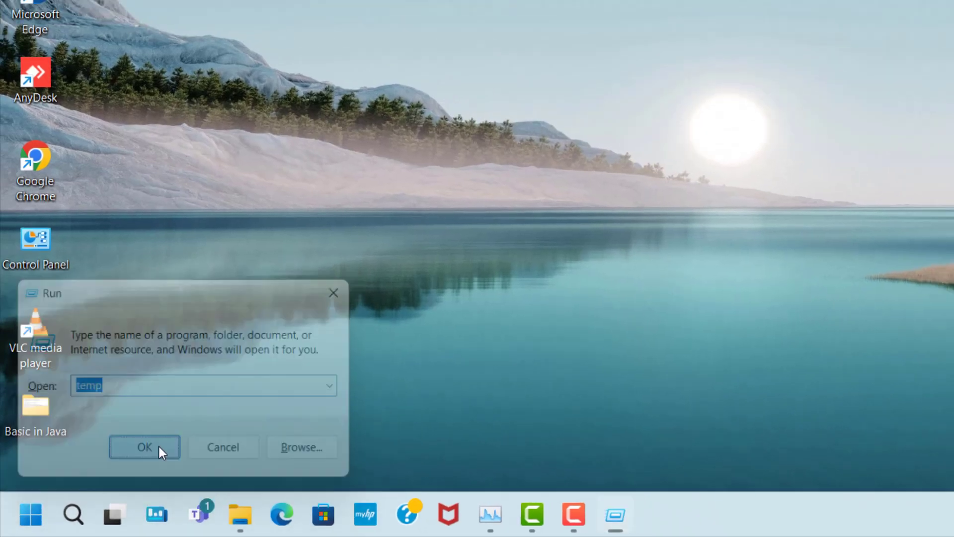
# Select all items in the Windows Temp folder and bring up the available actions for deleting them.
pyautogui.click(248, 120)
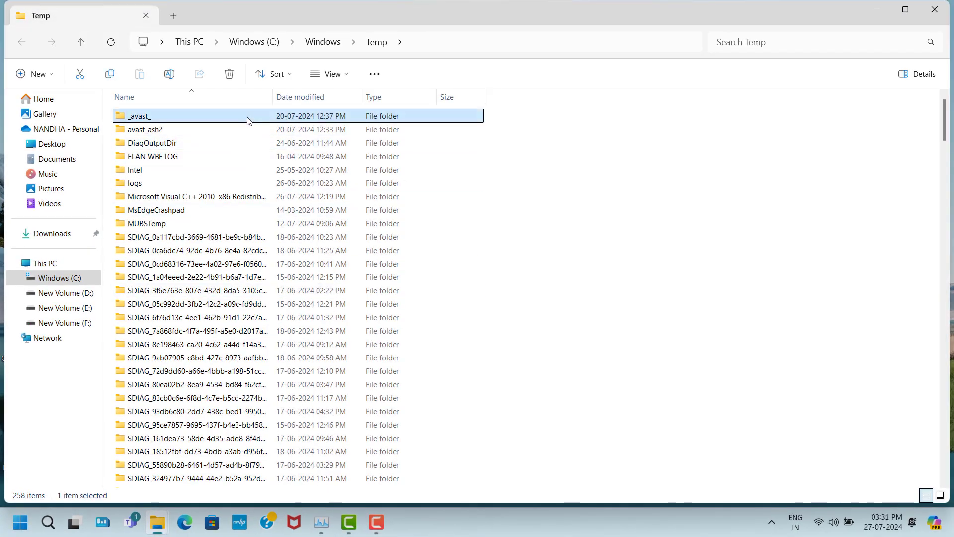
pyautogui.hotkey('ctrl', 'a')
pyautogui.rightClick(247, 117)
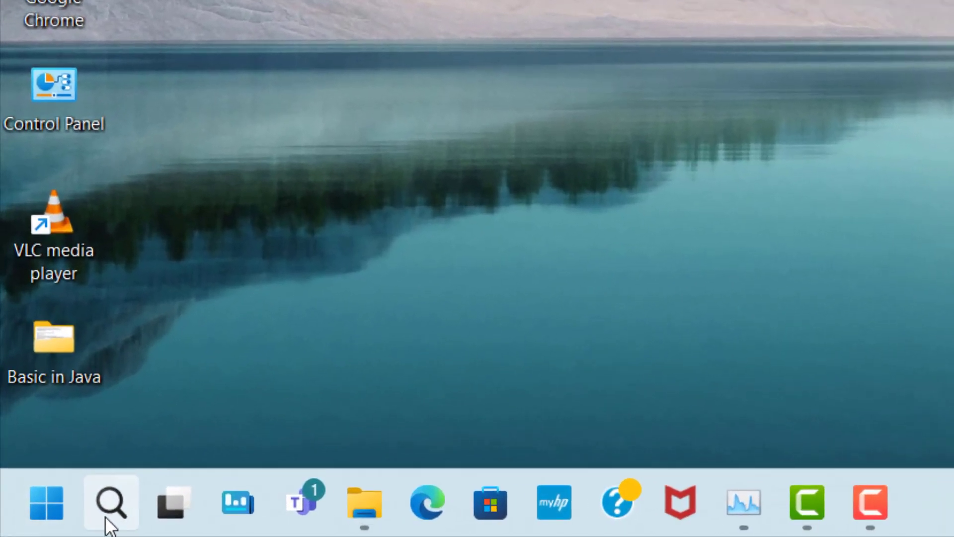
# Search the system for Check for updates, open Windows Update and start a check for updates.
pyautogui.click(106, 518)
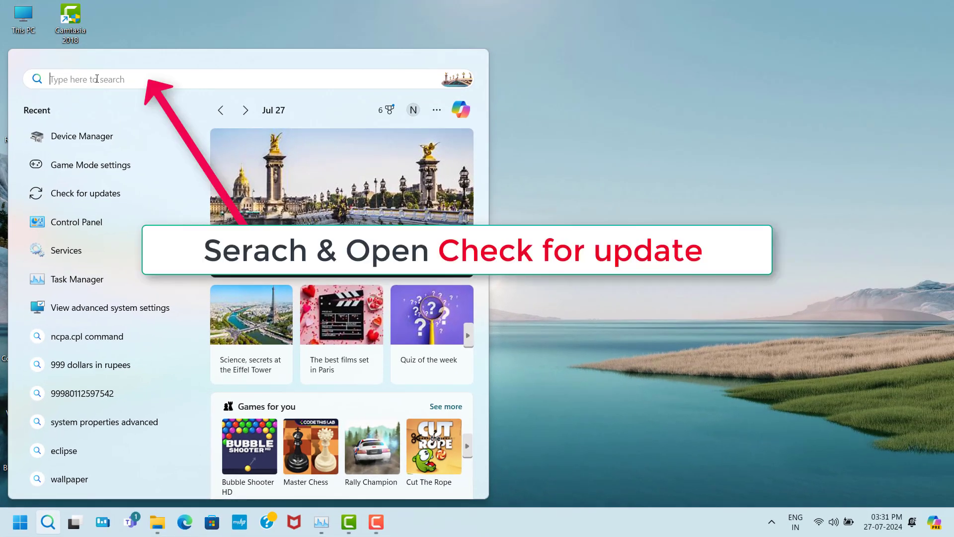
pyautogui.write('che')
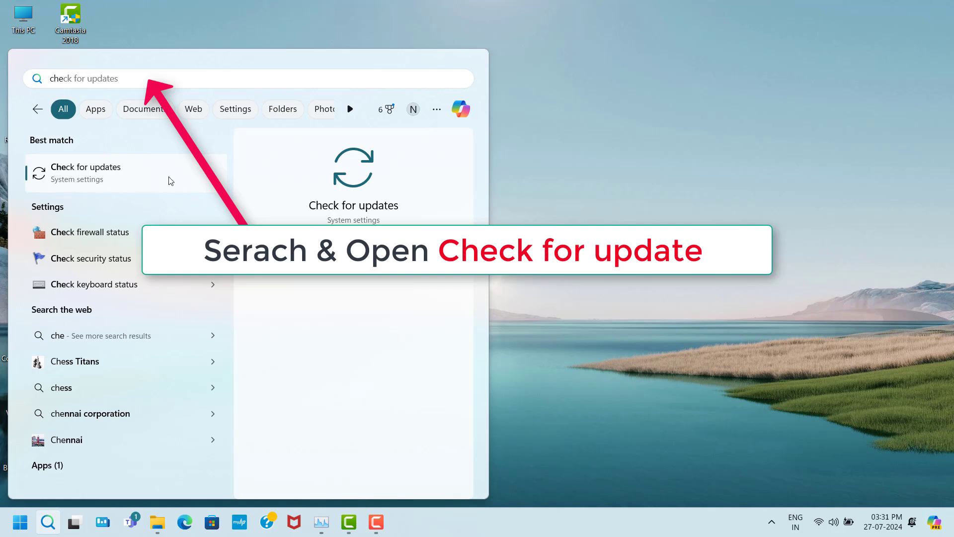
pyautogui.click(149, 182)
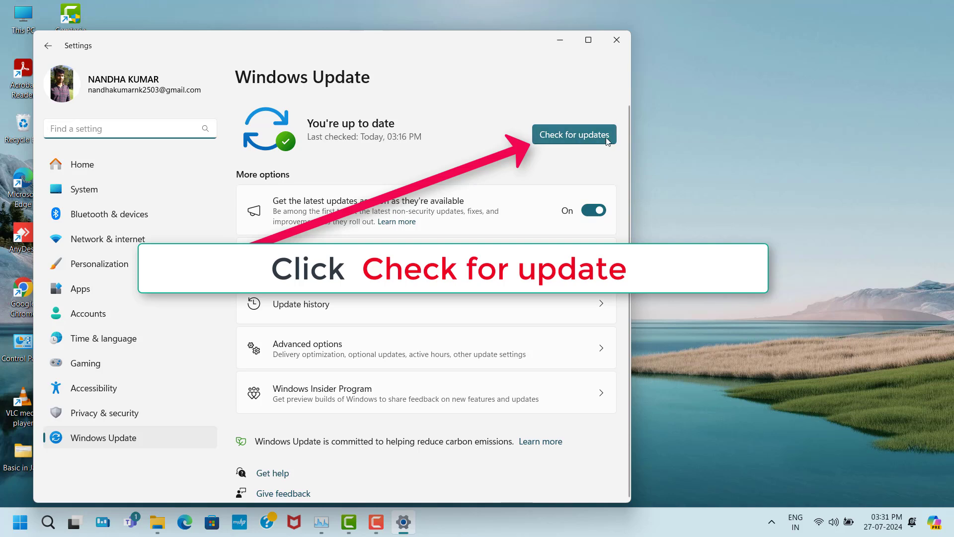
pyautogui.click(581, 135)
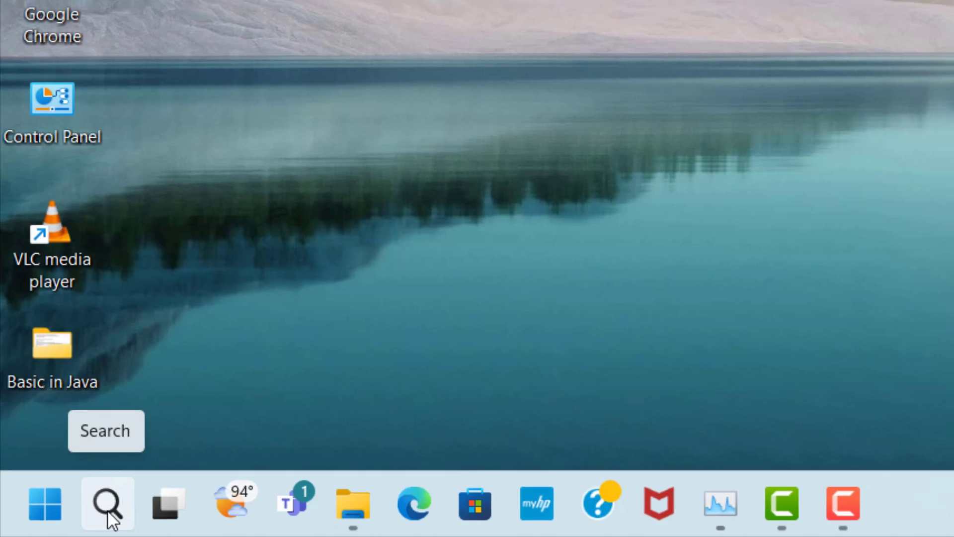
# Find the Game Mode settings through the system search and turn Game Mode on.
pyautogui.click(109, 517)
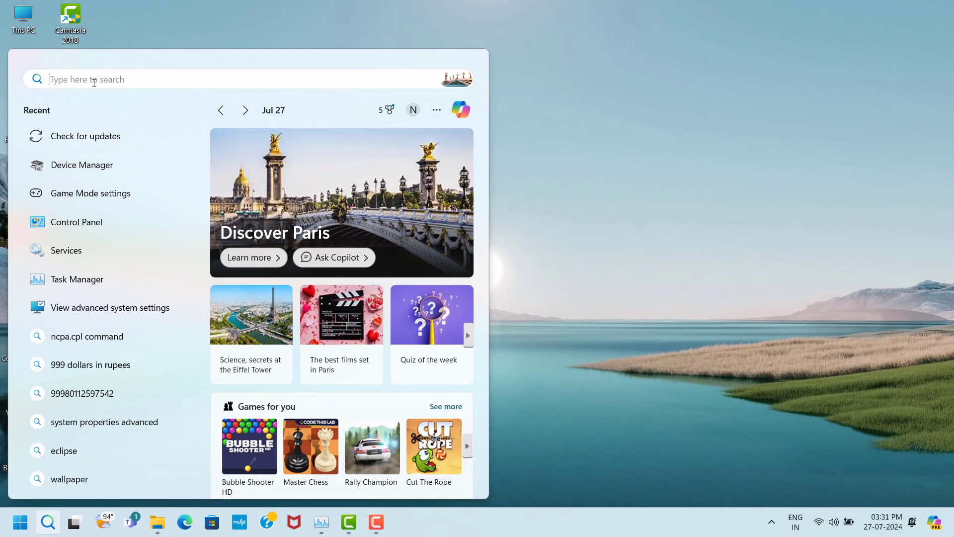
pyautogui.write('game m')
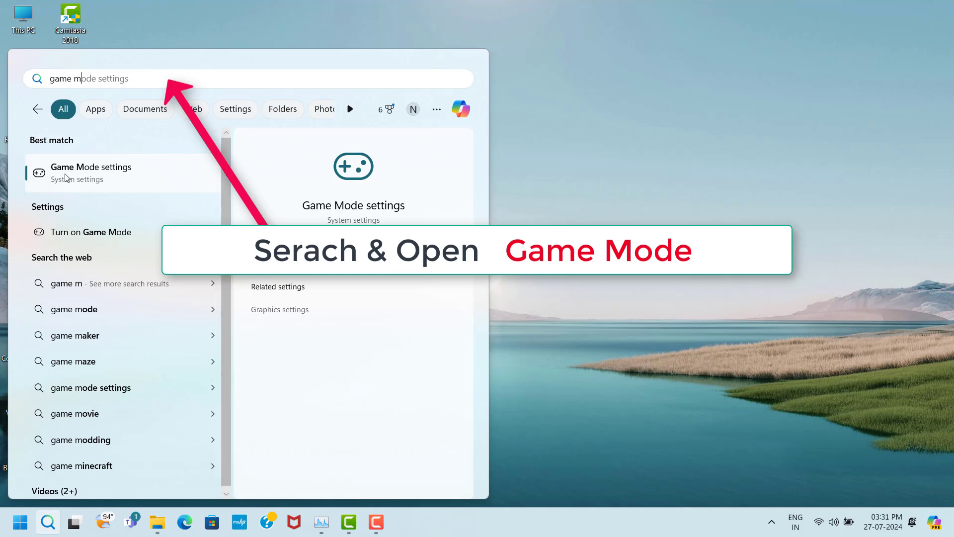
pyautogui.click(151, 183)
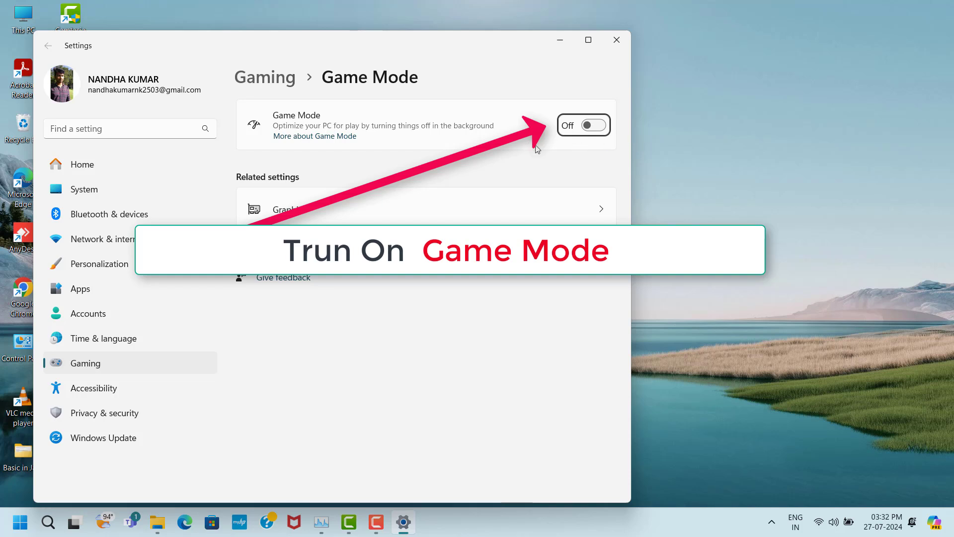
pyautogui.click(600, 126)
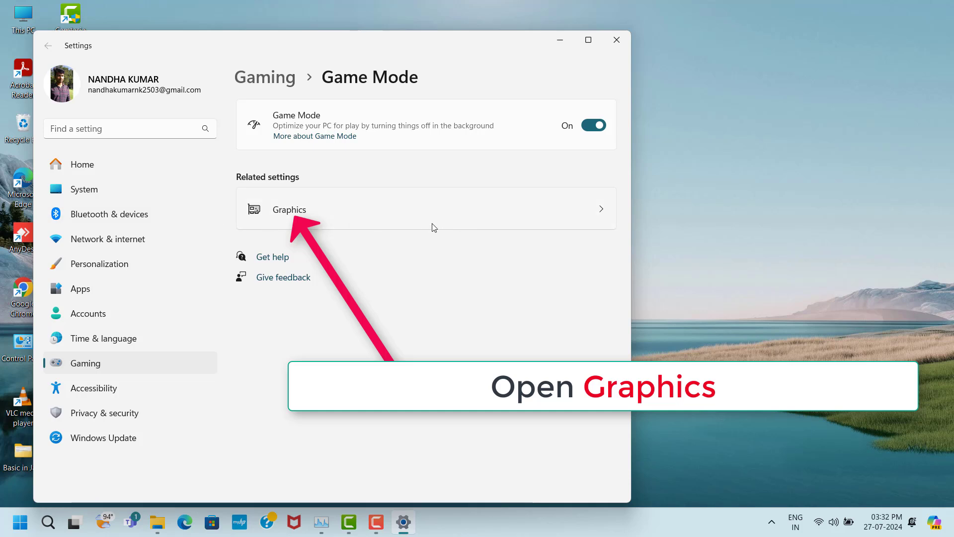
# Turn on Optimizations for windowed games in the default graphics settings.
pyautogui.click(493, 214)
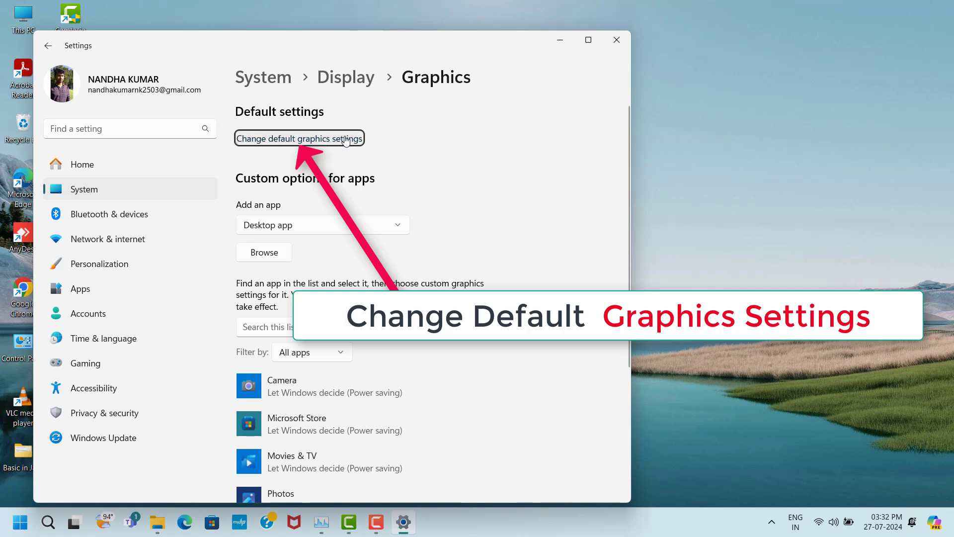
pyautogui.click(347, 140)
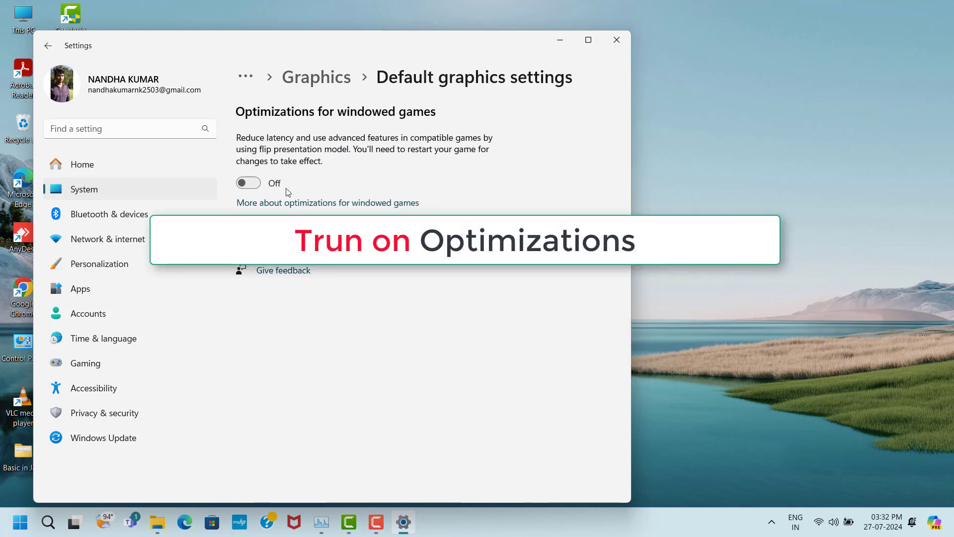
pyautogui.click(252, 184)
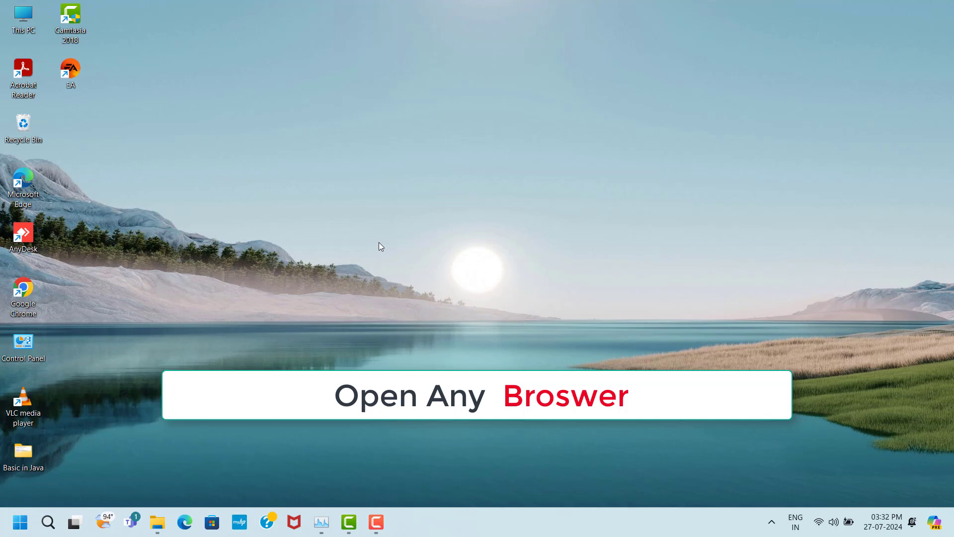
# Switch to Google Chrome and search Google for "directx setup".
pyautogui.doubleClick(35, 288)
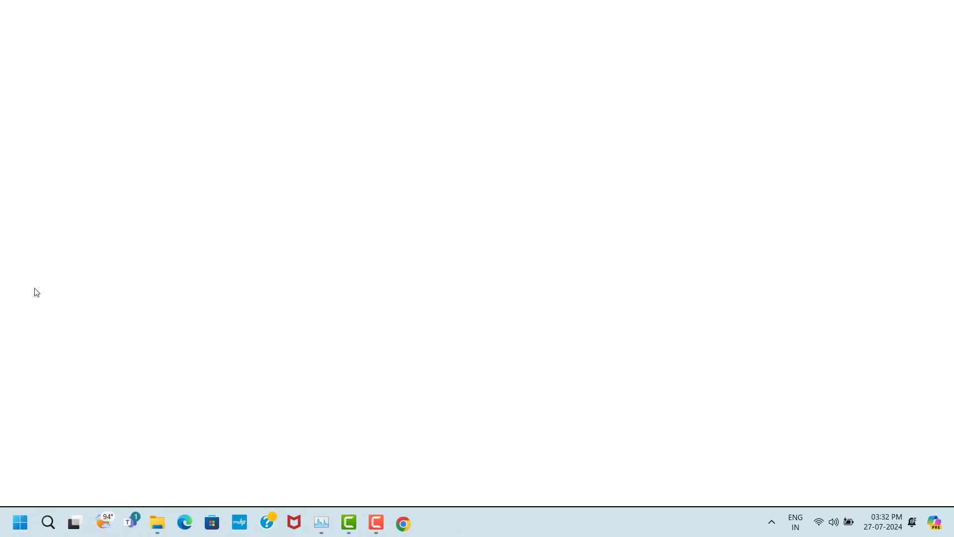
pyautogui.click(350, 275)
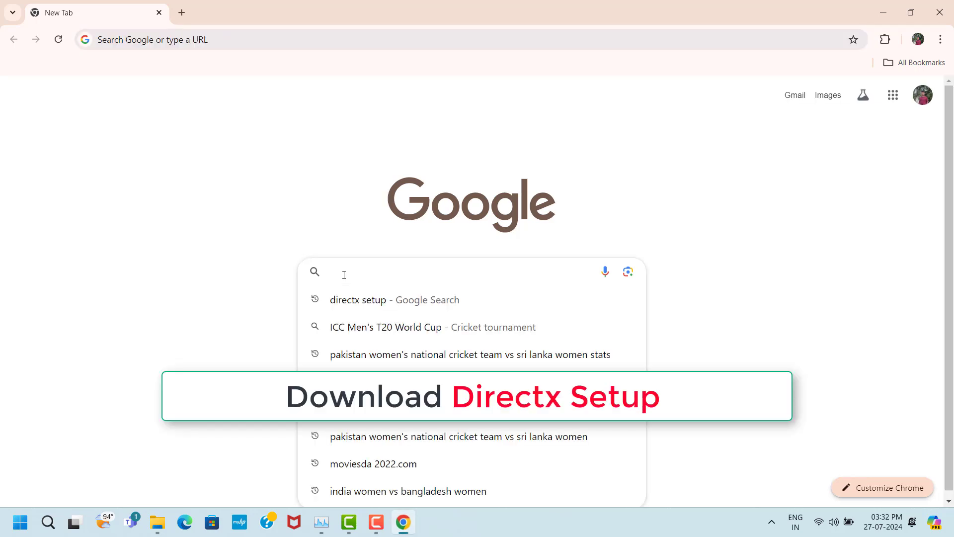
pyautogui.write('directx setup')
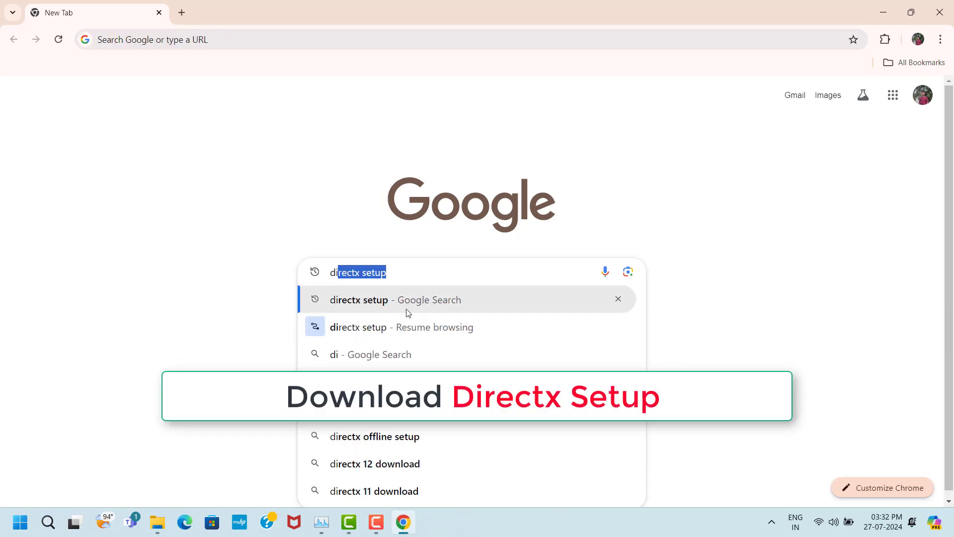
pyautogui.click(343, 307)
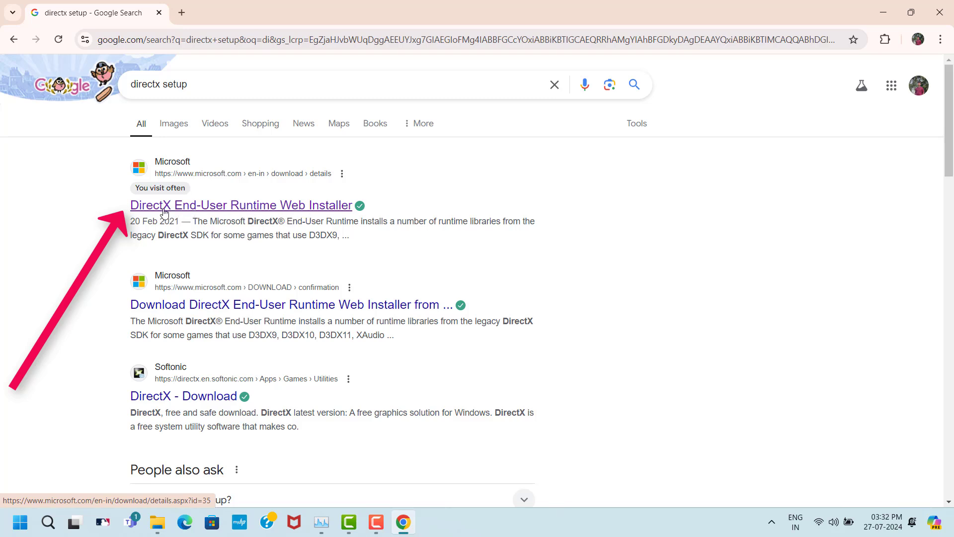
# Open Microsoft's DirectX End-User Runtime Web Installer page and download the English installer.
pyautogui.click(273, 212)
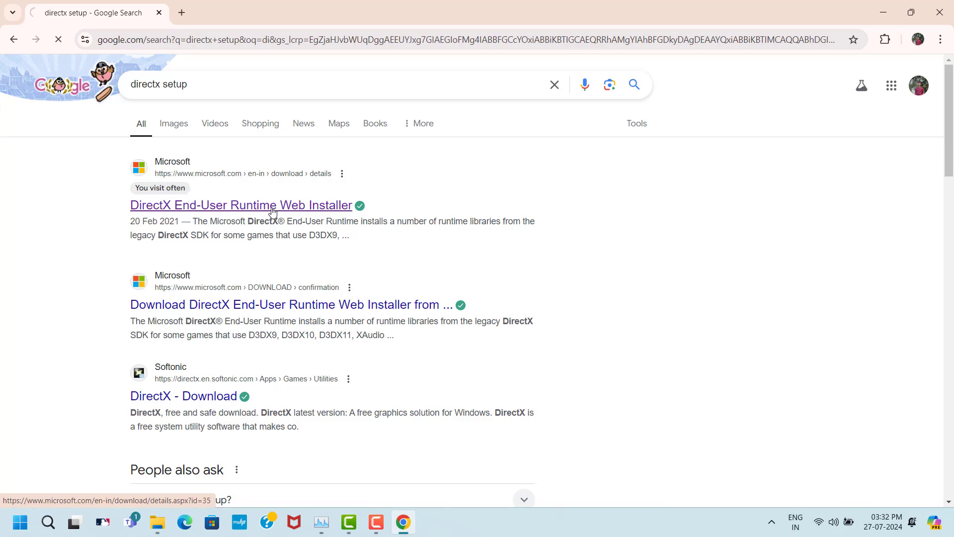
pyautogui.scroll(-10, 405, 226)
pyautogui.scroll(5, 405, 225)
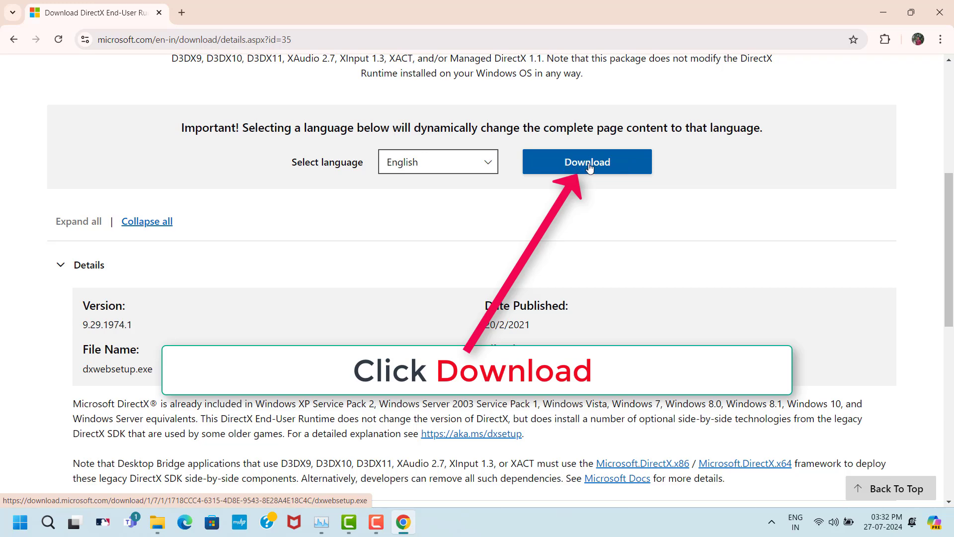
pyautogui.click(615, 164)
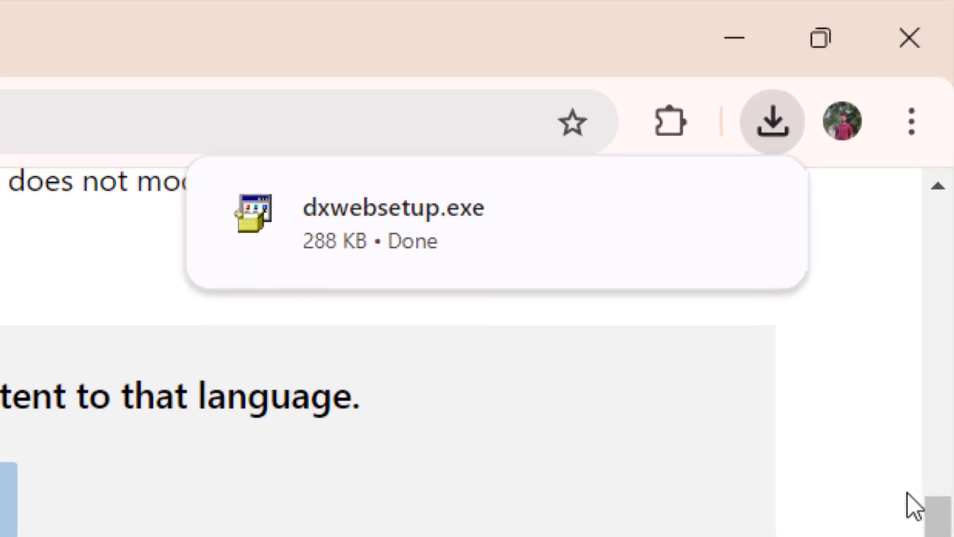
# Run the downloaded dxwebsetup.exe, accept the license agreement and complete the DirectX setup wizard.
pyautogui.click(752, 226)
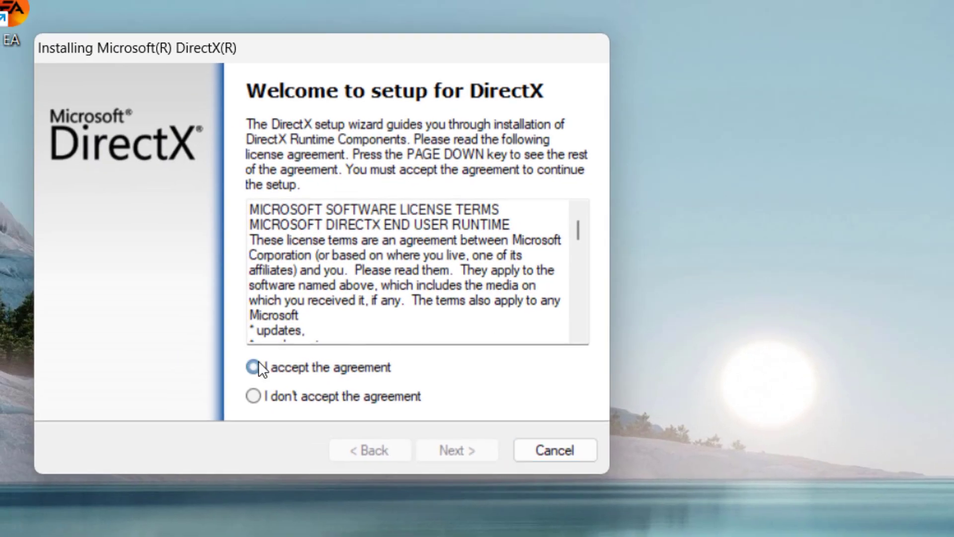
pyautogui.click(254, 367)
pyautogui.click(484, 452)
pyautogui.click(484, 452)
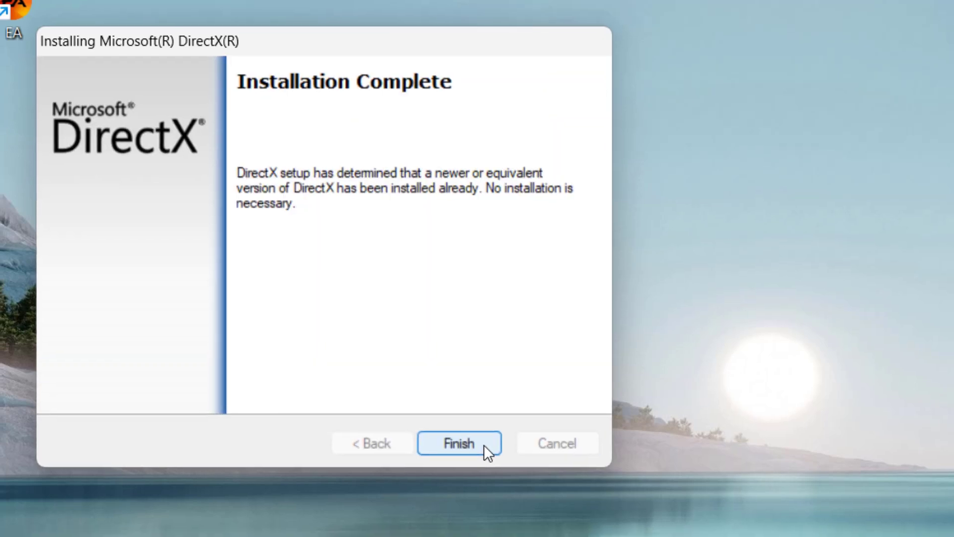
pyautogui.click(484, 445)
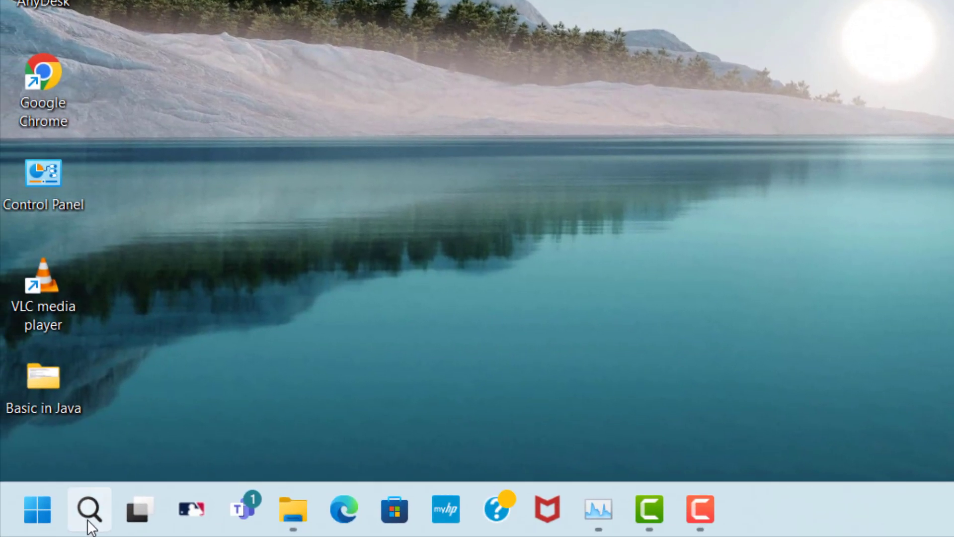
# Open Device Manager and select the Intel(R) Iris(R) Xe Graphics device among the display adapters.
pyautogui.click(90, 522)
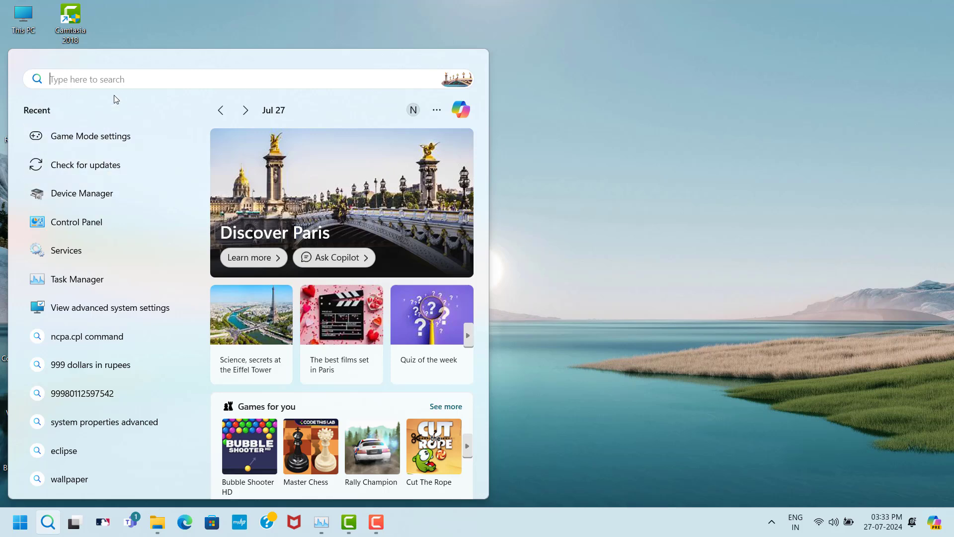
pyautogui.write('dev')
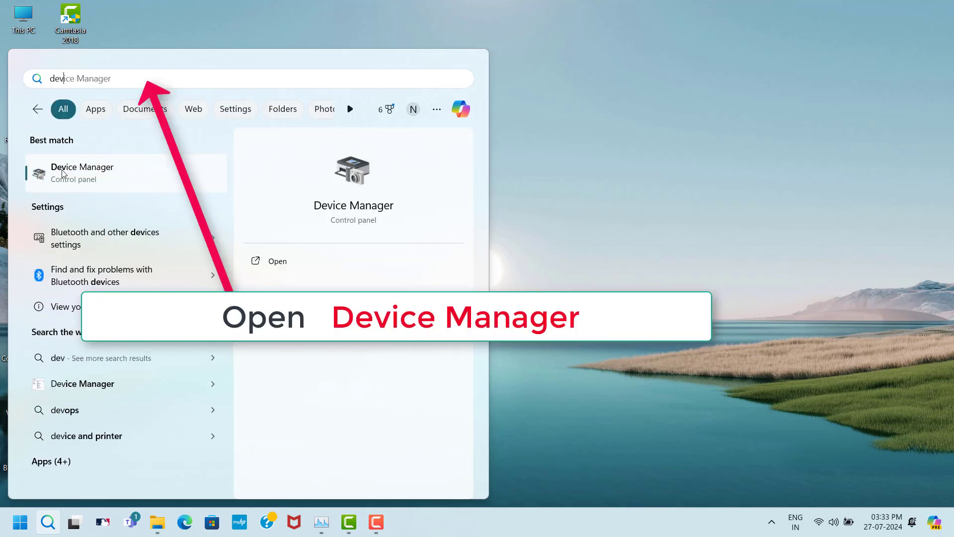
pyautogui.click(159, 182)
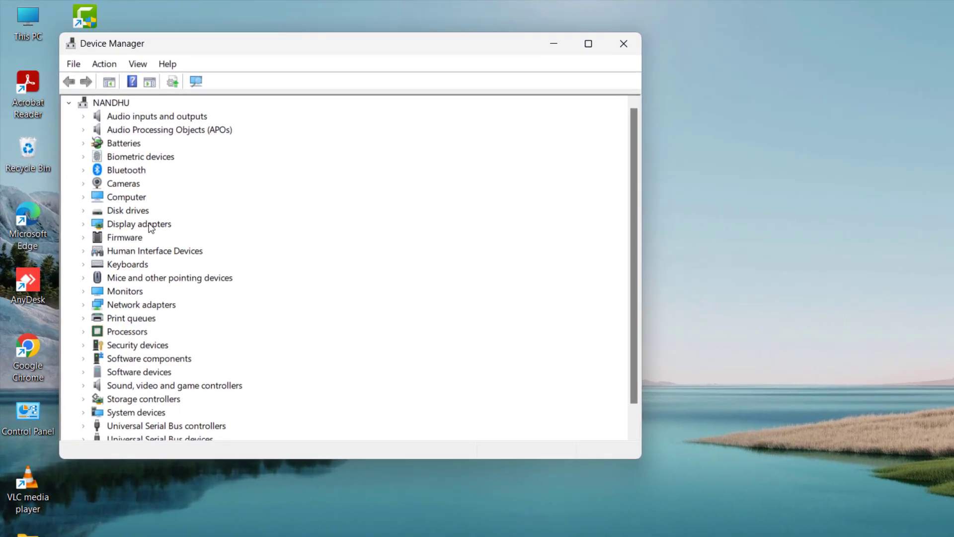
pyautogui.click(146, 204)
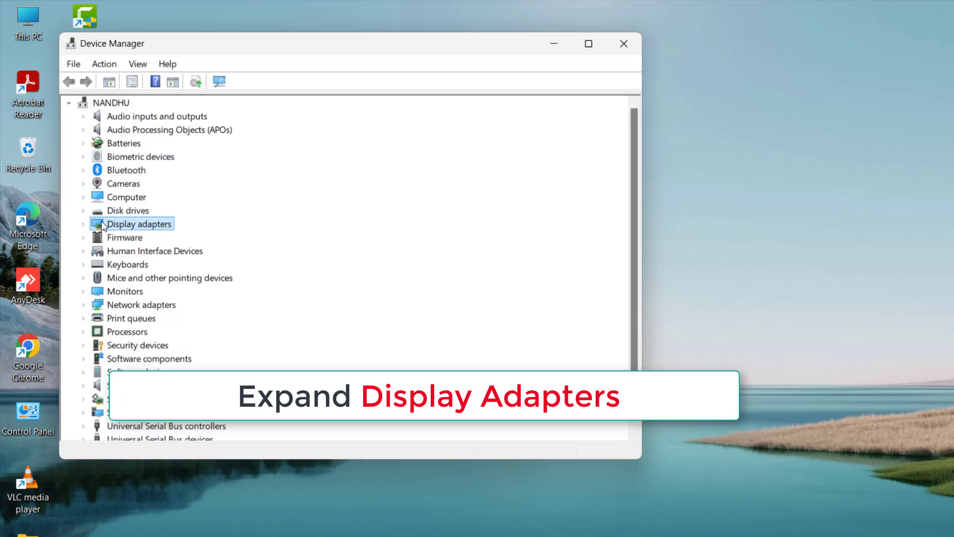
pyautogui.click(84, 222)
pyautogui.click(134, 239)
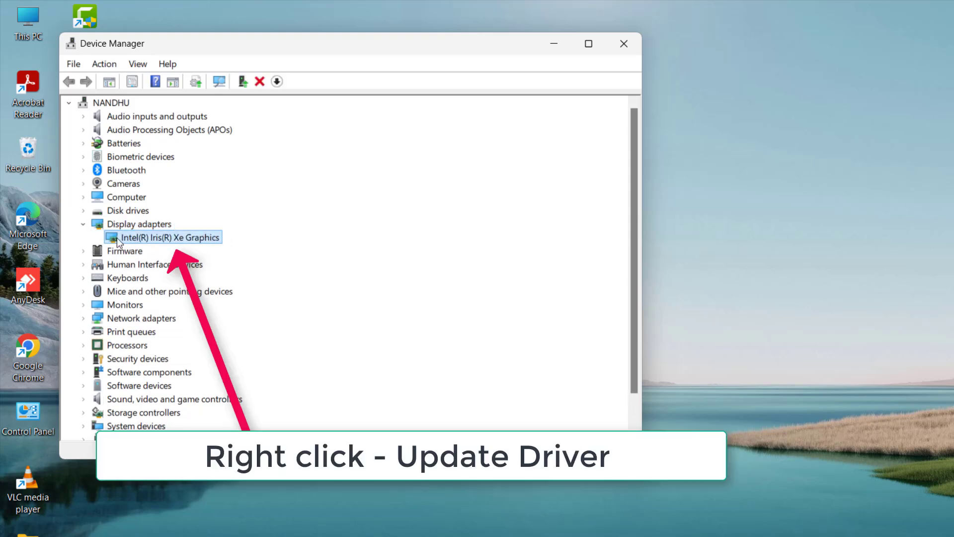
# Update the Intel(R) Iris(R) Xe Graphics driver manually by installing the Intel(R) Iris(R) Xe Graphics model from the computer's list of available drivers.
pyautogui.rightClick(182, 238)
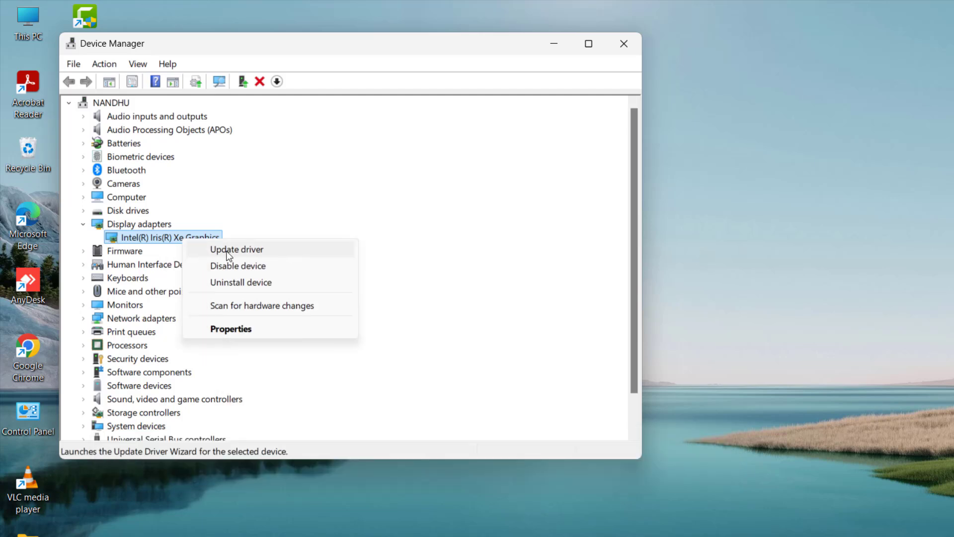
pyautogui.click(249, 252)
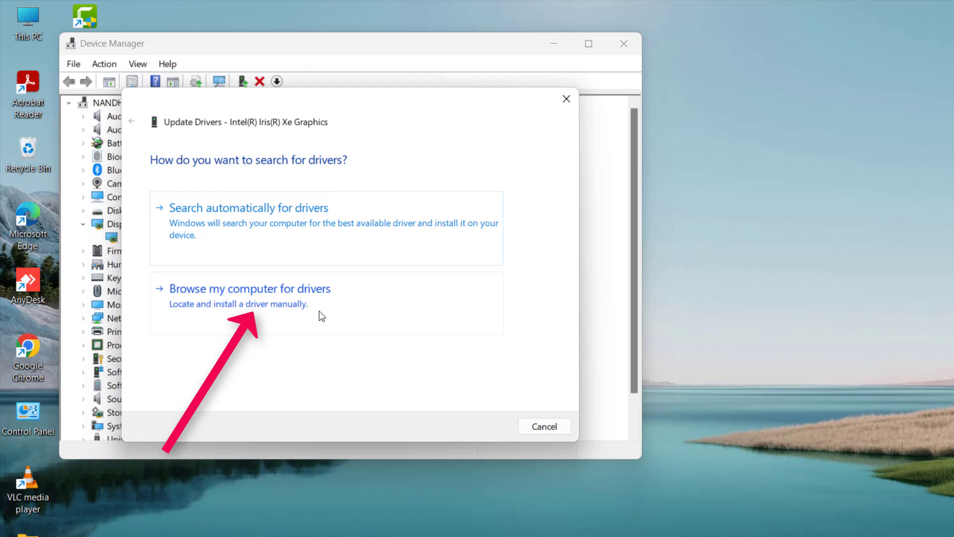
pyautogui.click(286, 300)
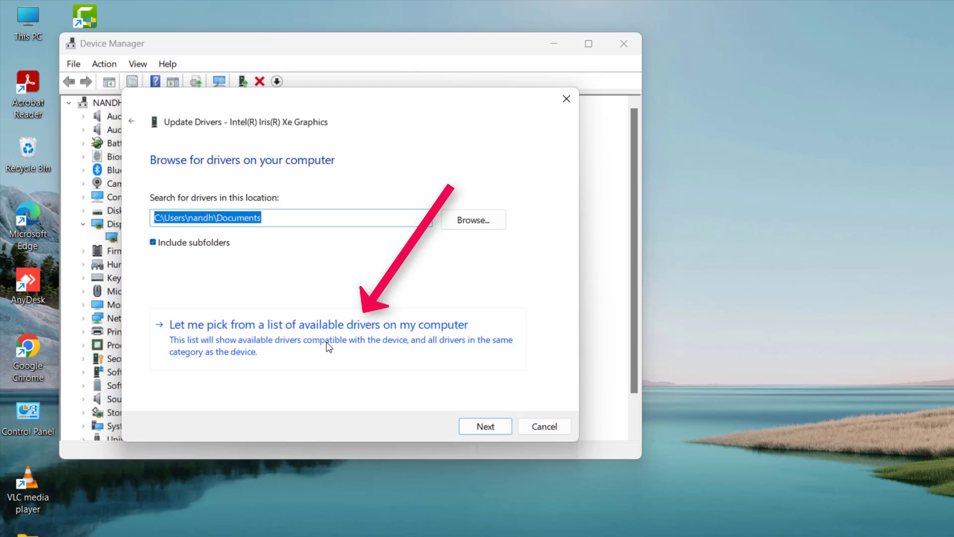
pyautogui.click(366, 330)
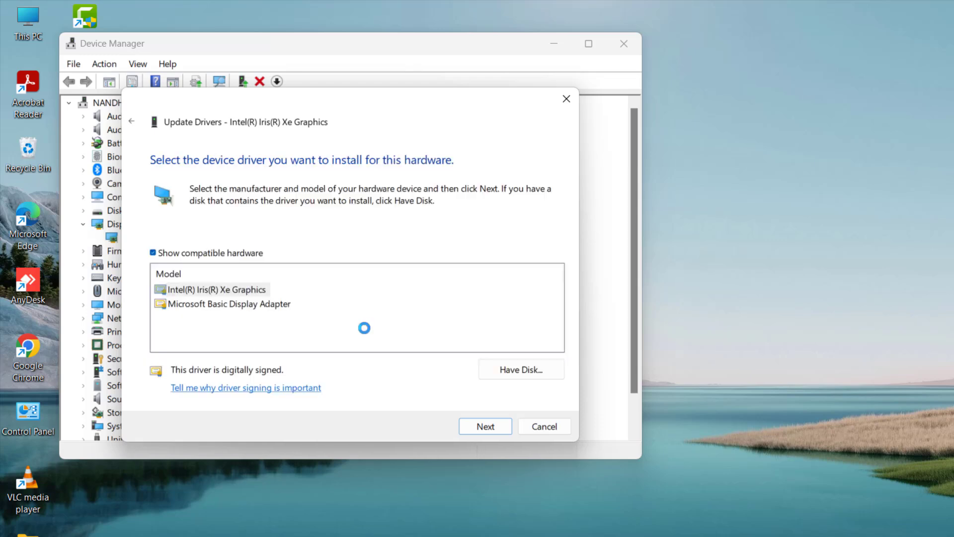
pyautogui.click(224, 289)
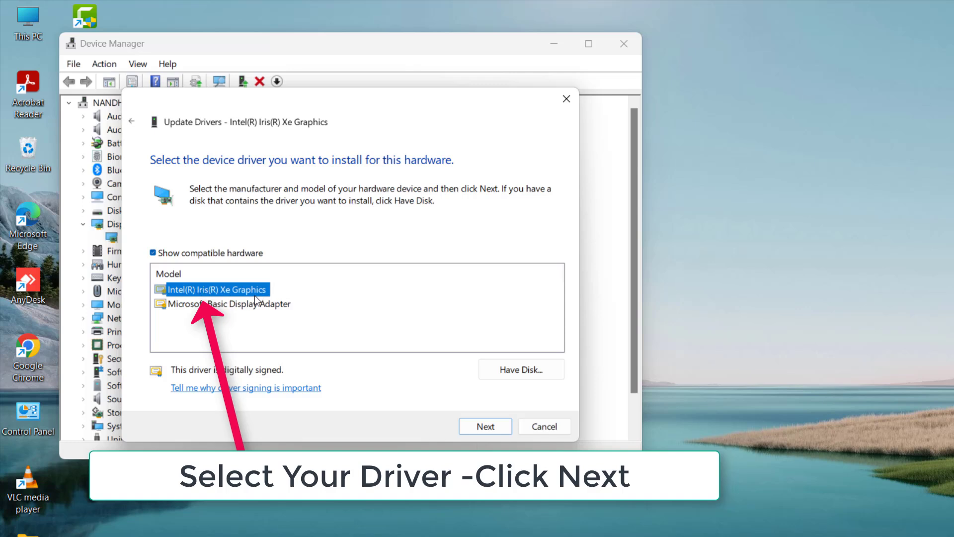
pyautogui.click(485, 426)
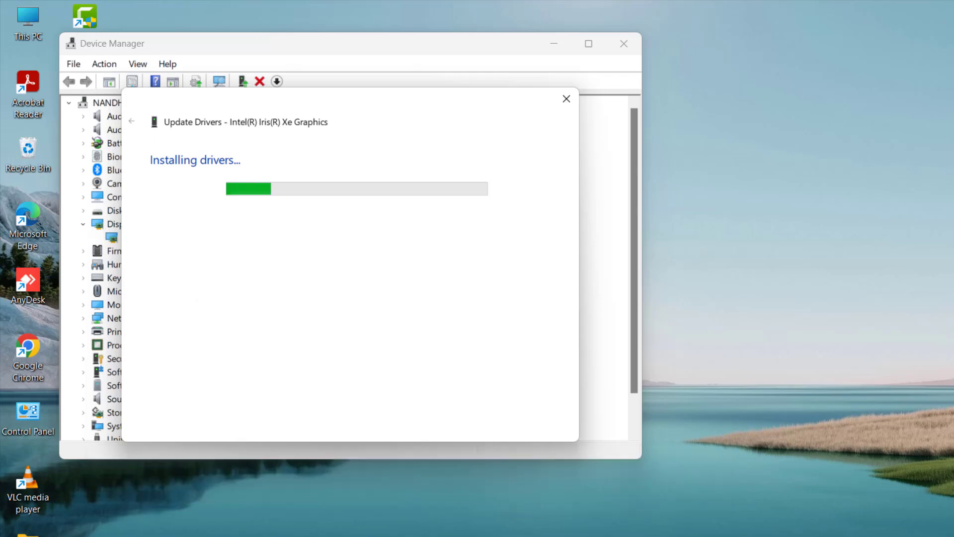